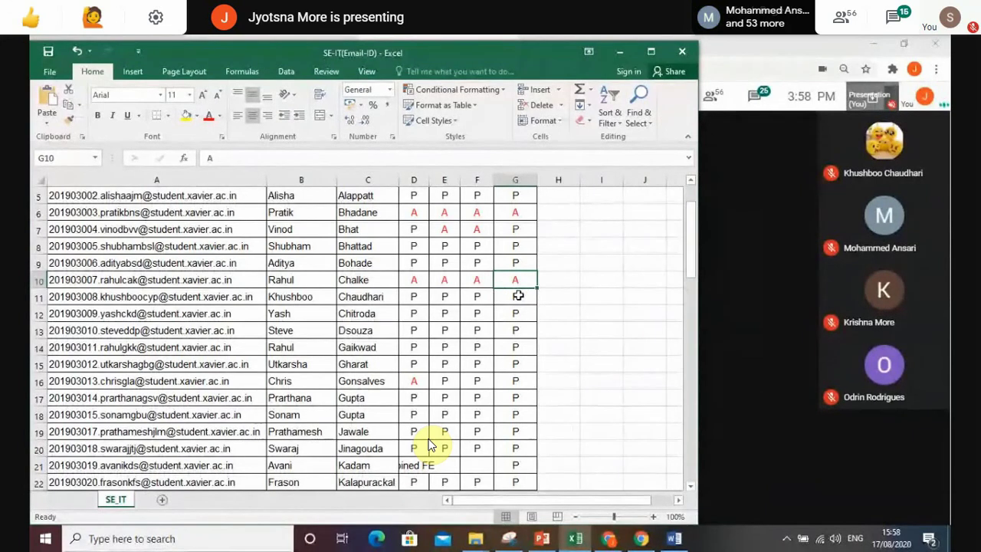
Check the attendance marks in column G student by student, from row 11 to row 20
left_click(519, 295)
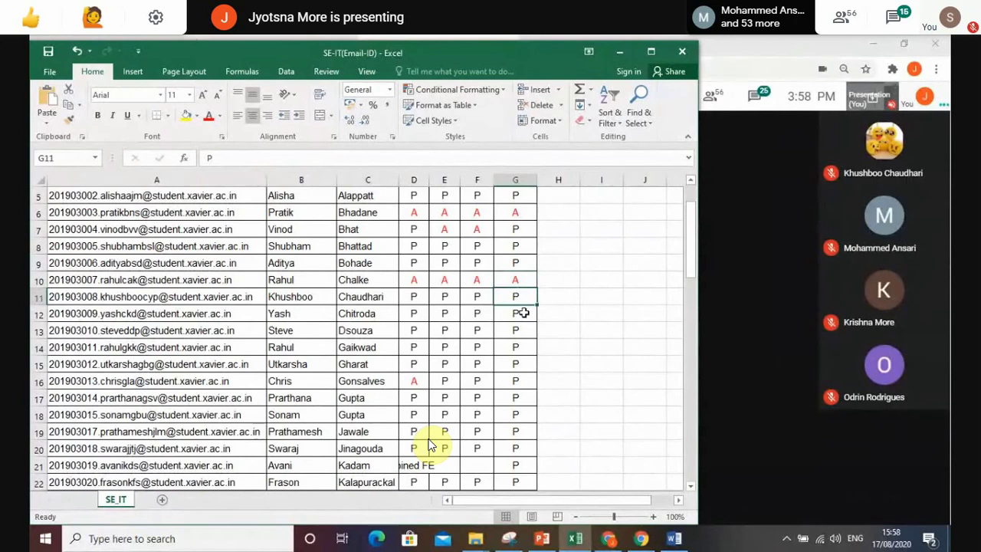
left_click(521, 312)
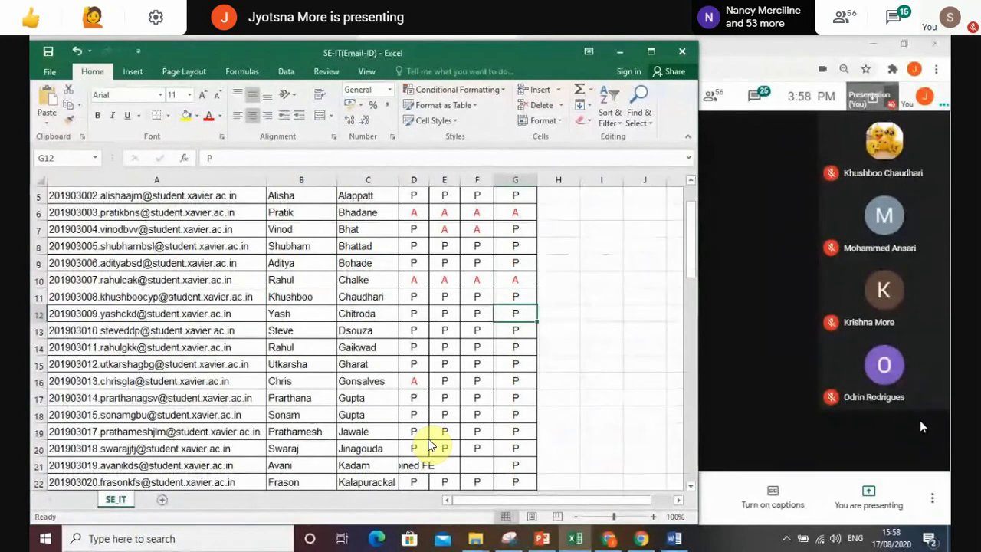
key("Down")
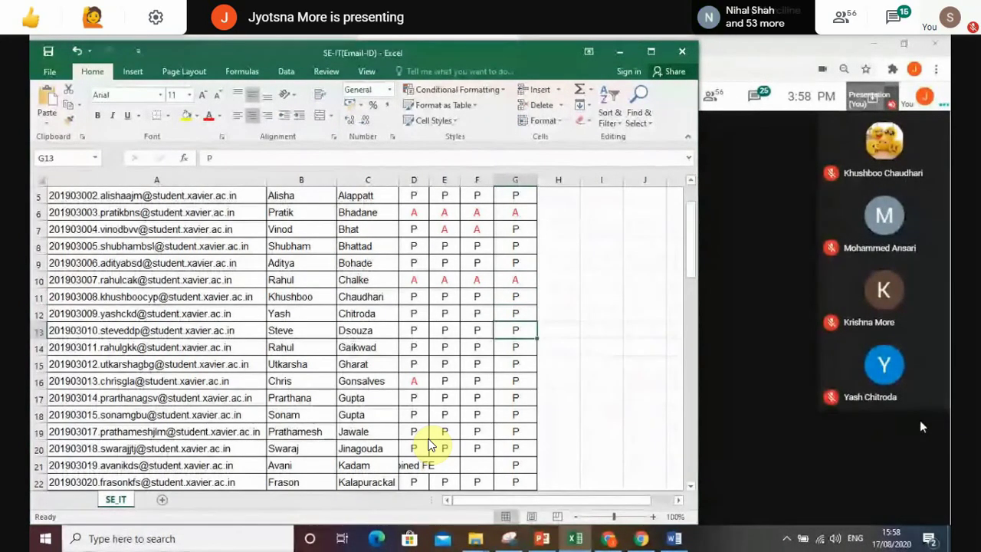
key("Down")
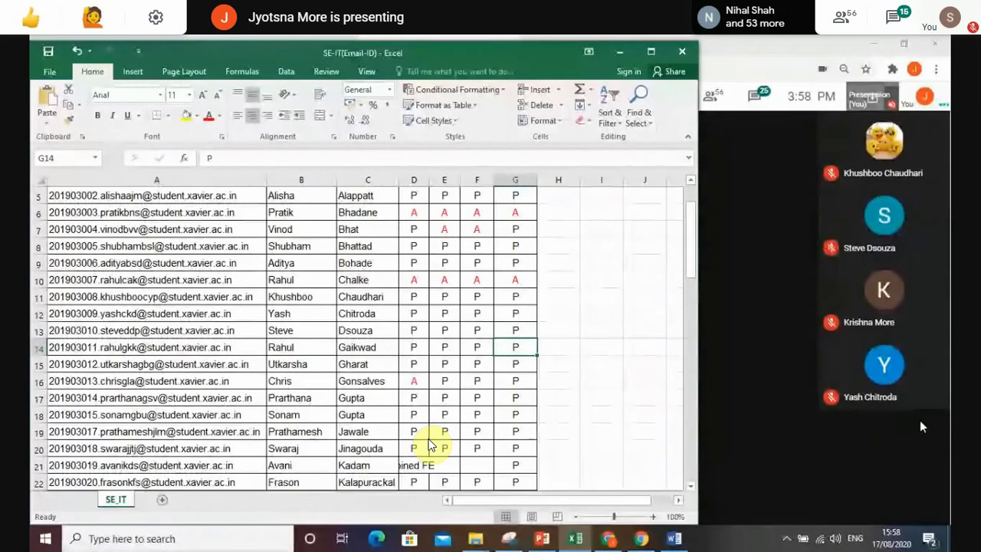
key("Down")
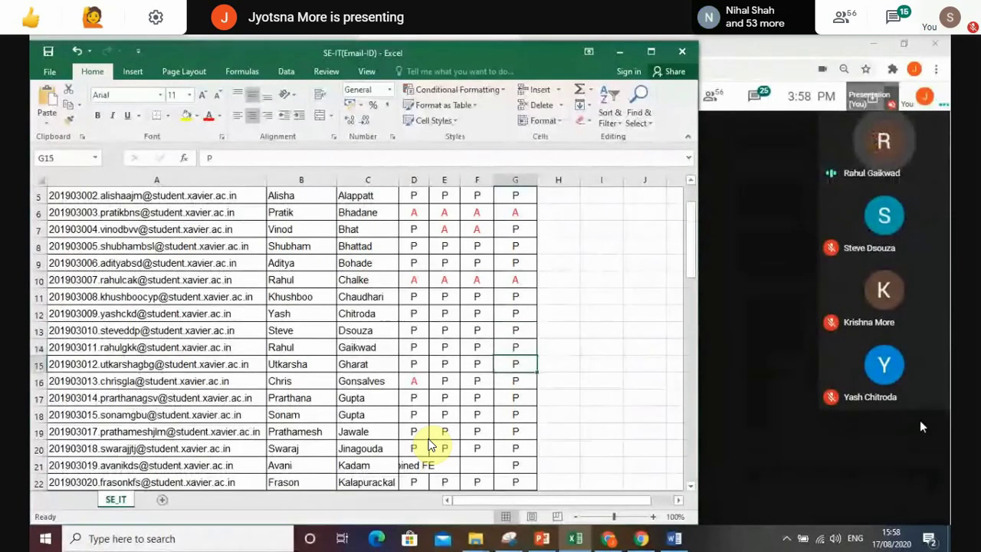
key("Down")
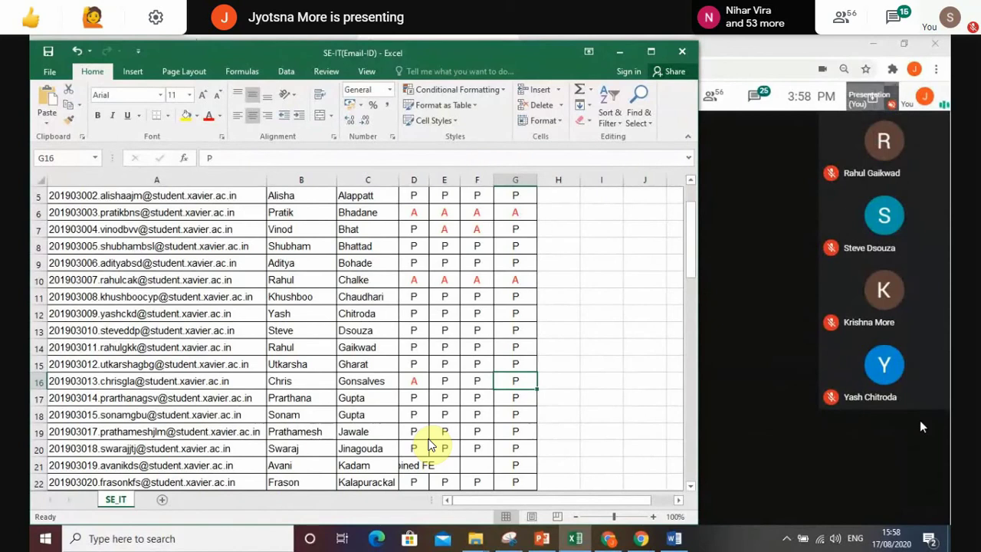
key("Down")
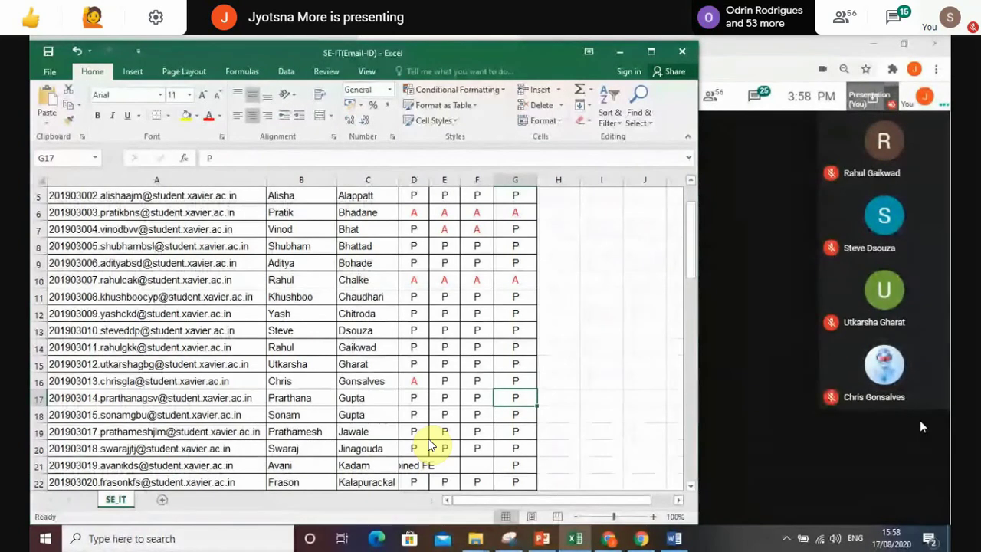
key("Down")
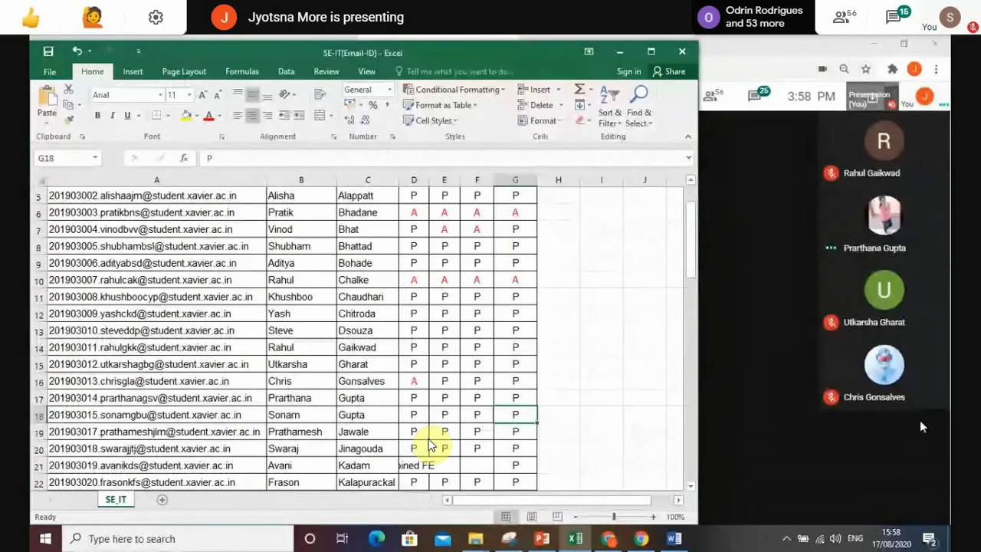
key("Down")
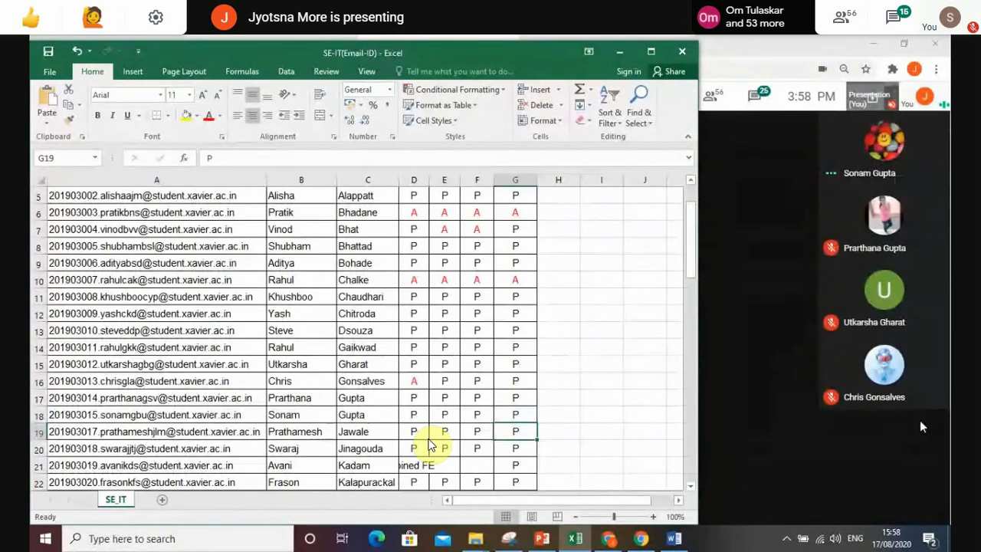
key("Down")
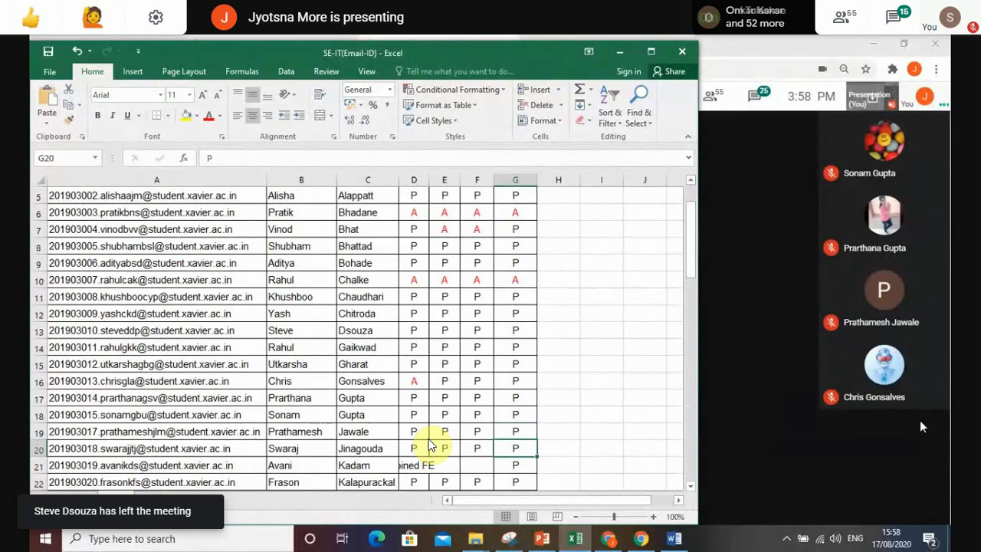
Clear the attendance mark in cell G21 and continue the roll call down column G
key("Down")
key("Delete")
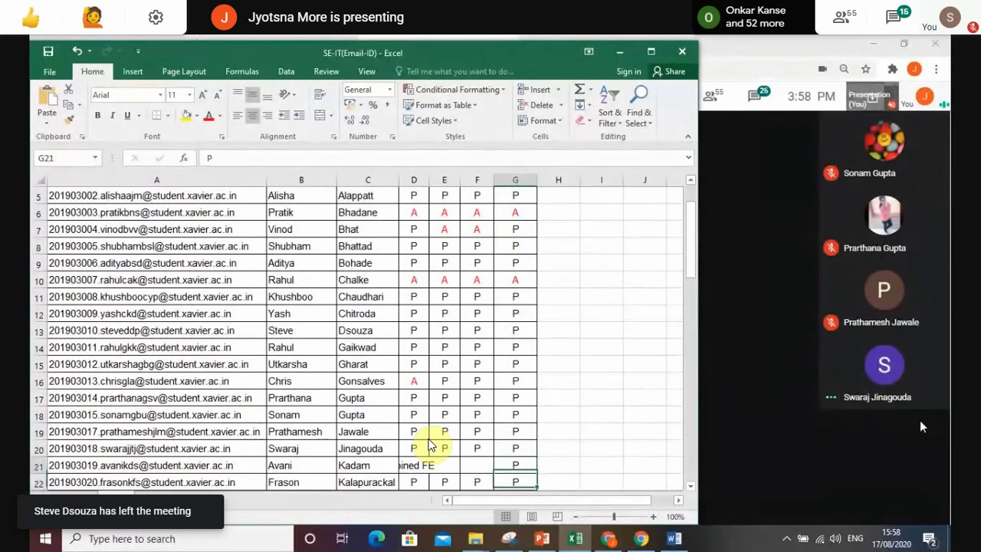
key("Down")
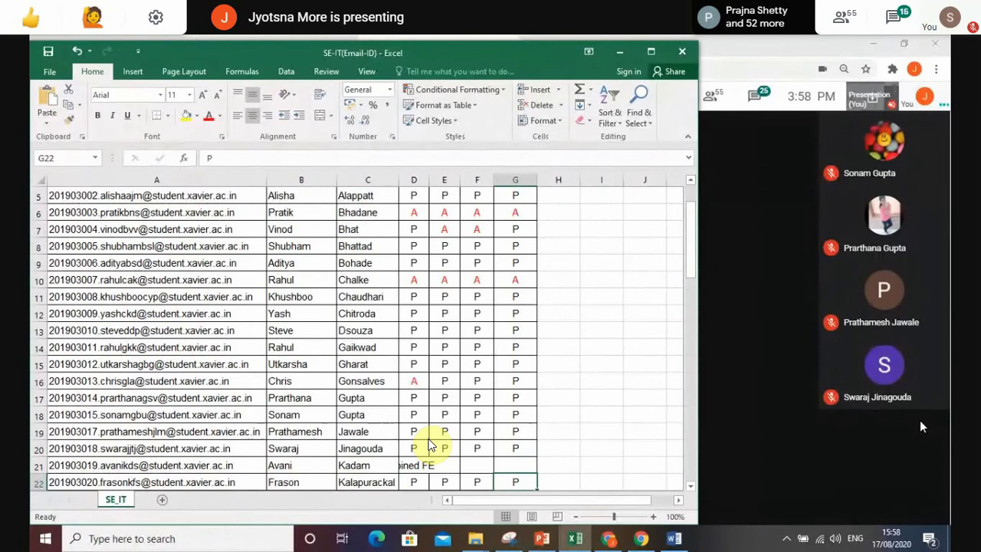
key("Down")
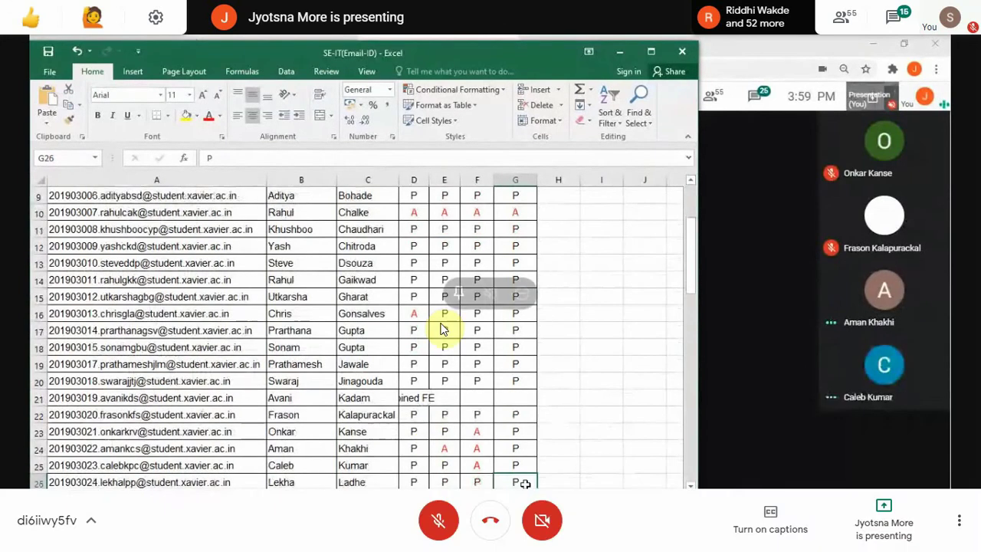
key("F11")
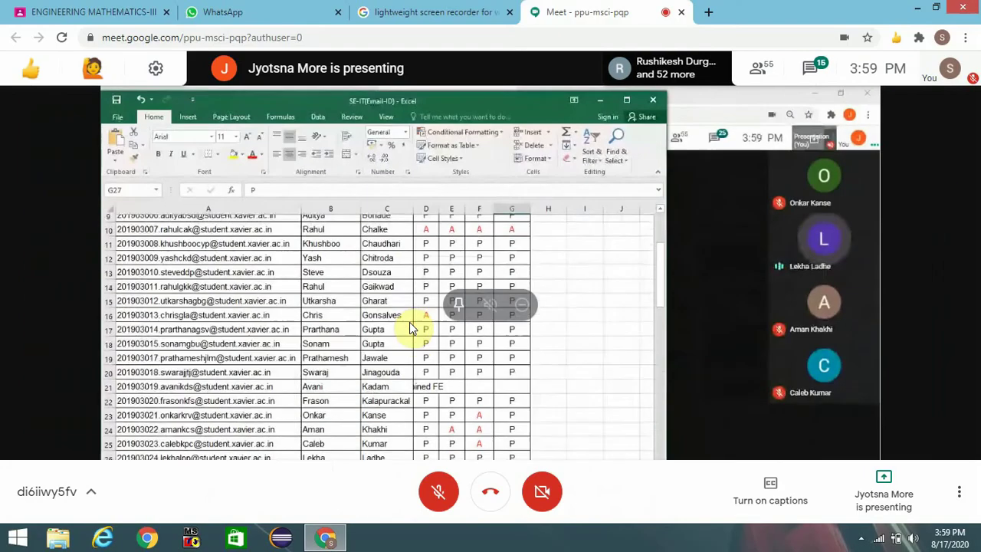
key("F11")
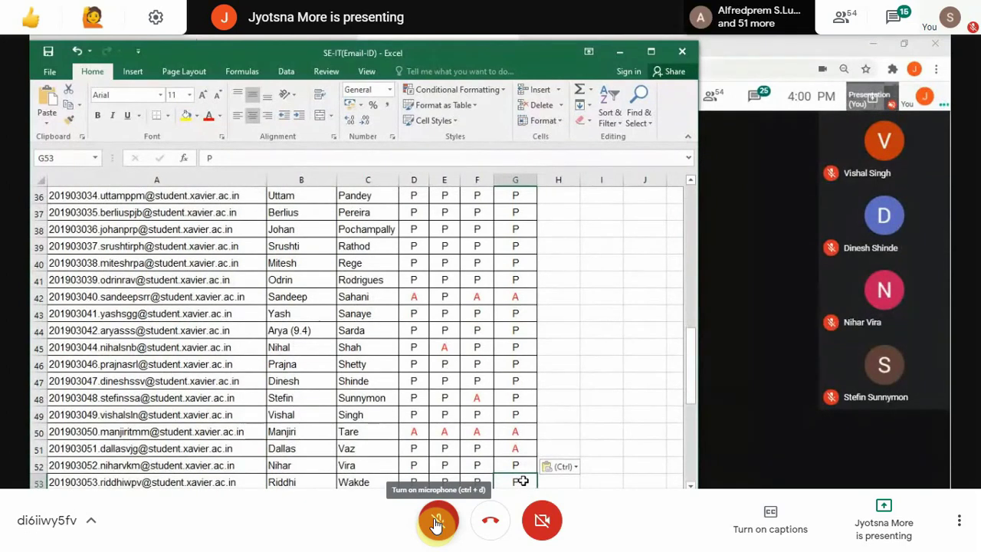
Unmute the microphone in the meeting to answer the roll call and mute it again
left_click(436, 524)
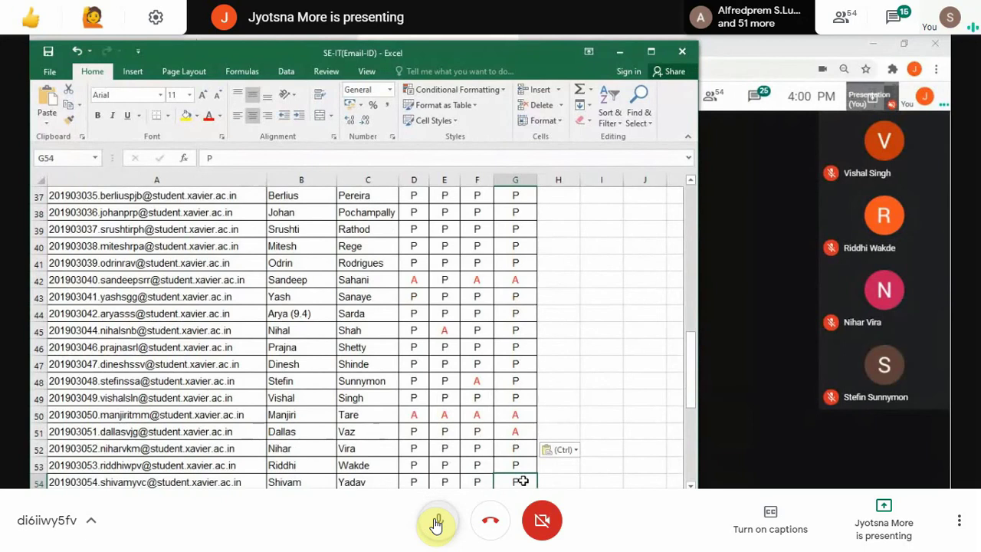
left_click(436, 523)
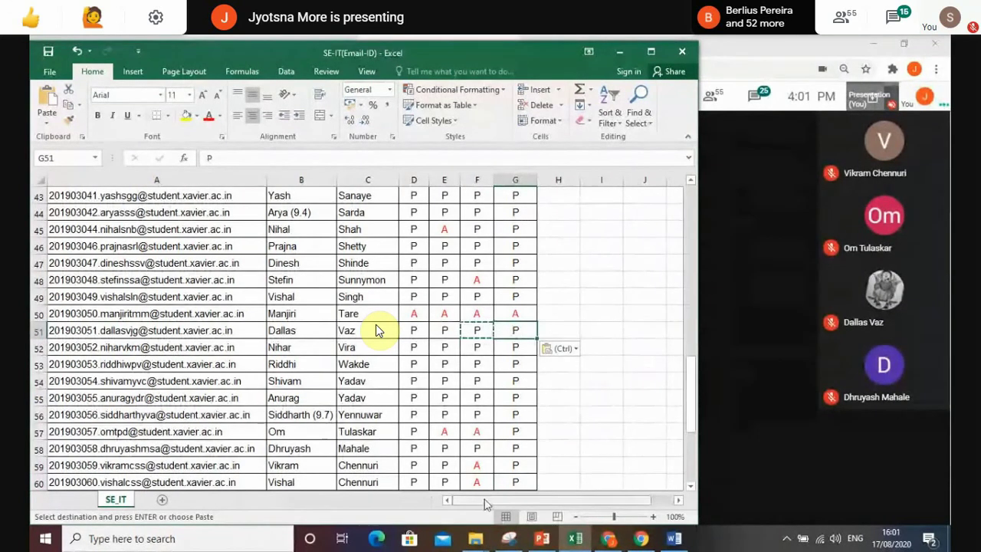
Check the marks in G60 to G62 and fill the absent mark A from F62 into G62
left_click(520, 483)
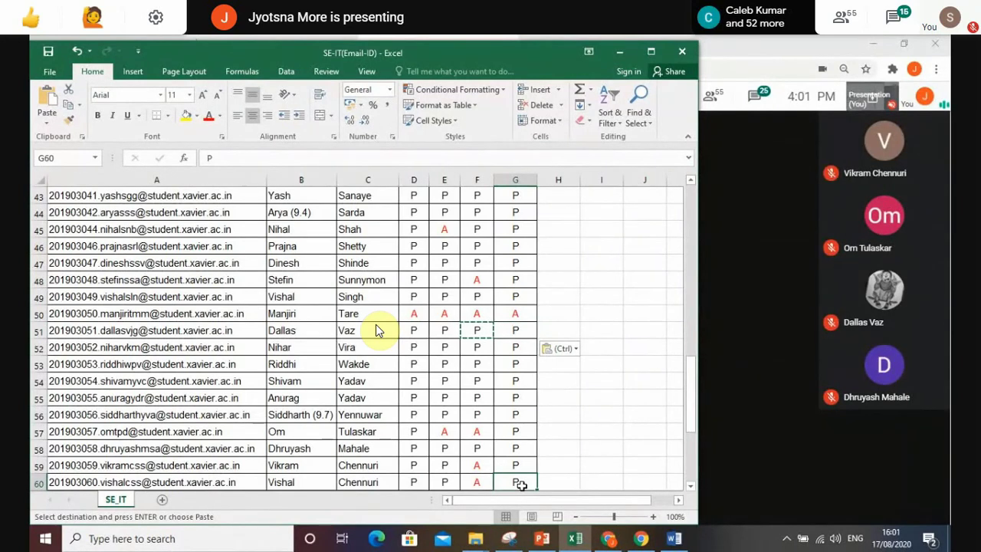
key("Down")
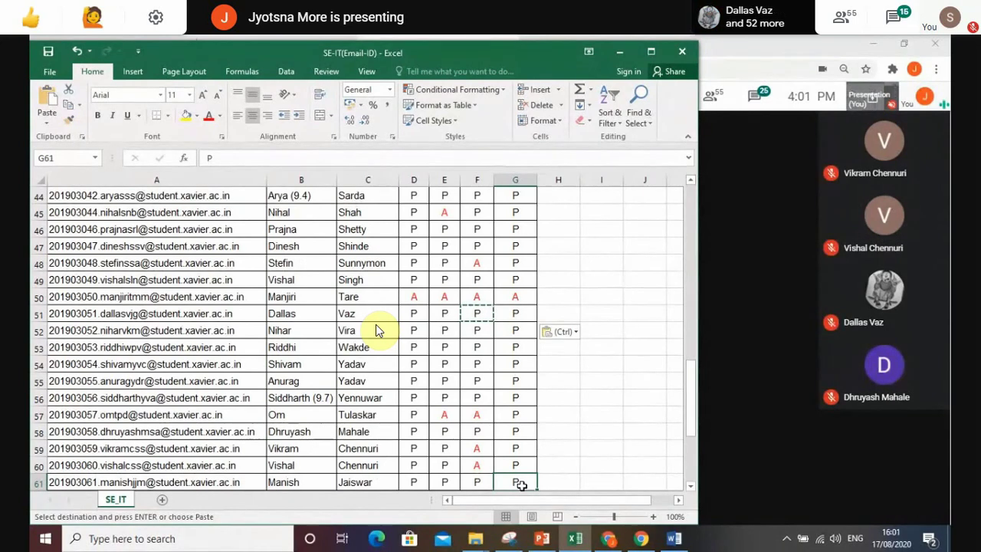
key("Down")
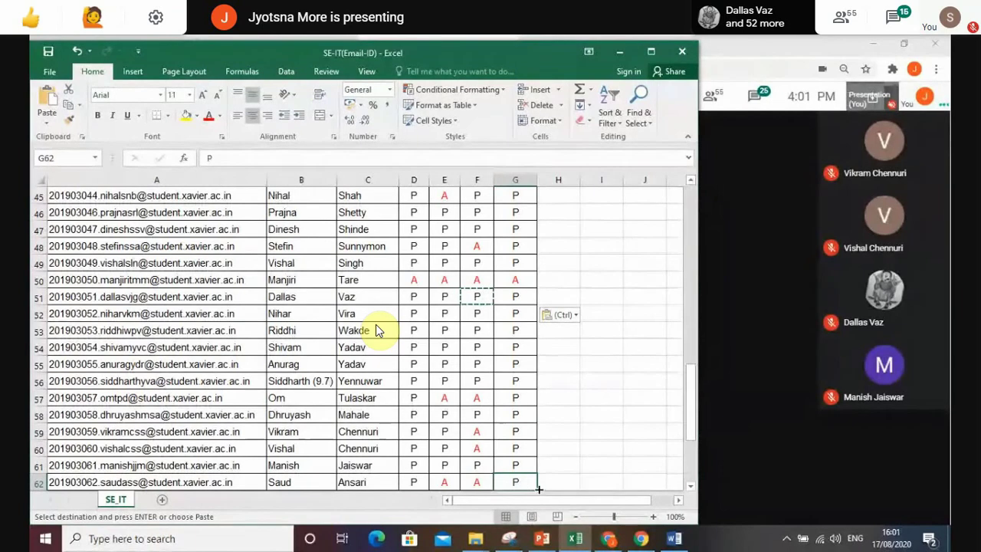
left_click(483, 481)
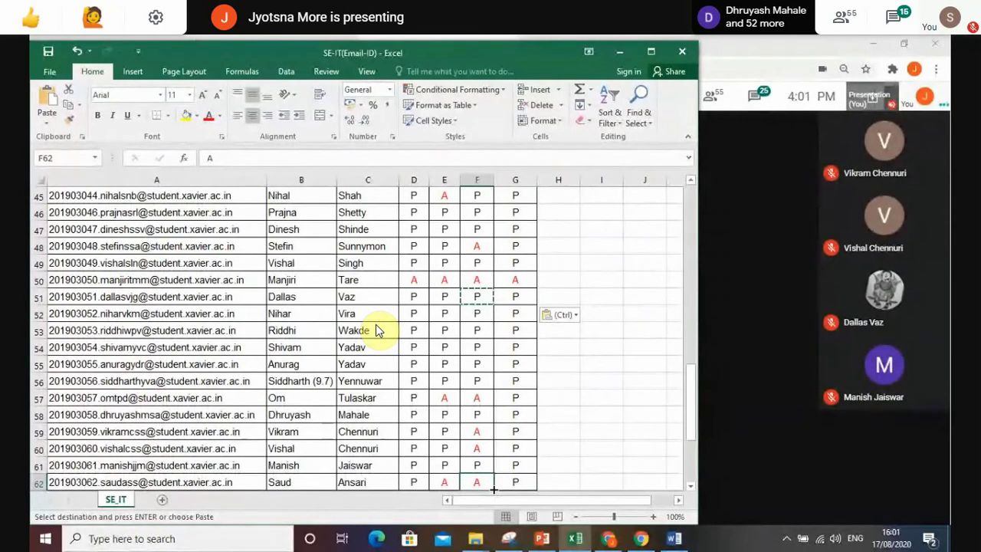
left_click_drag(494, 491, 523, 486)
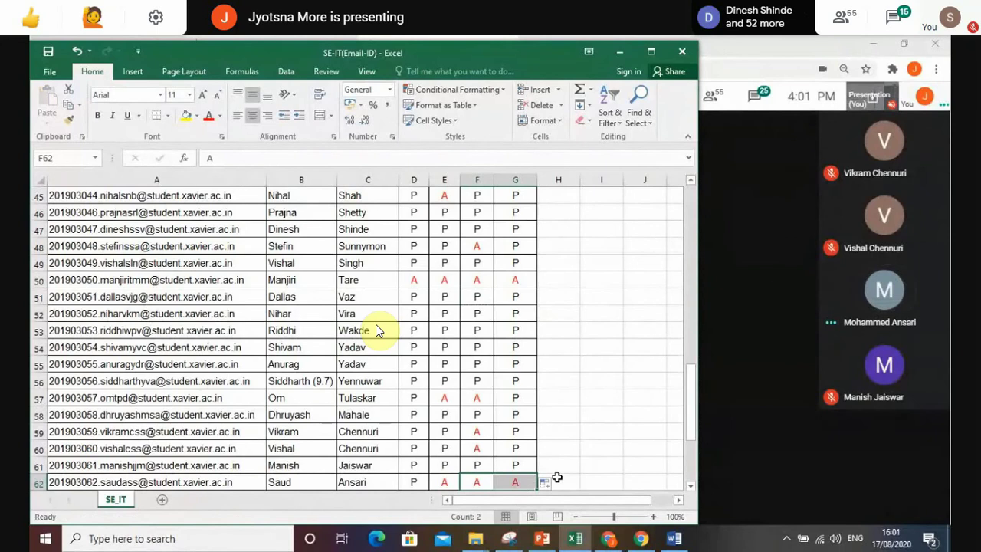
Fill the absent mark A from F64 into G64 and check the remaining marks to the end of the list
key("Down")
key("Down")
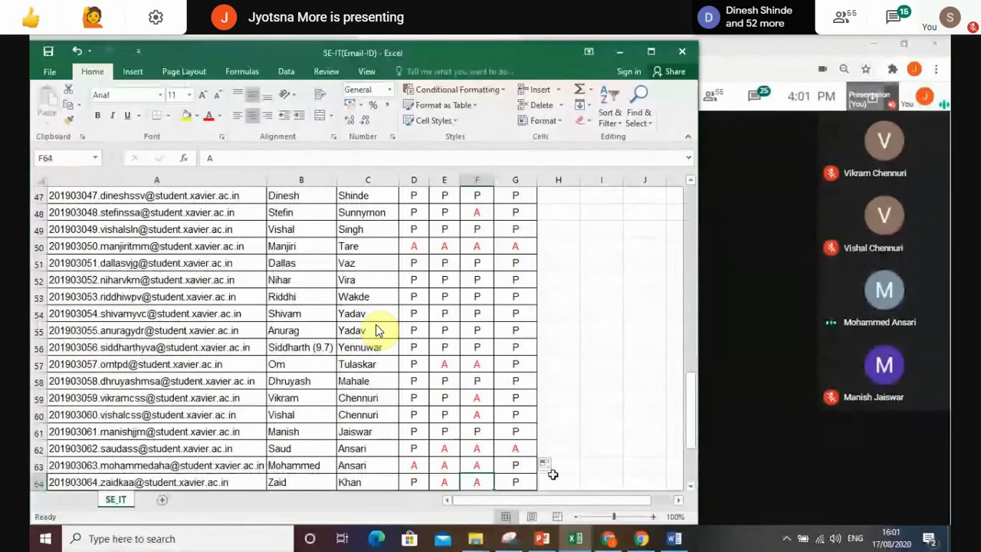
left_click(516, 465)
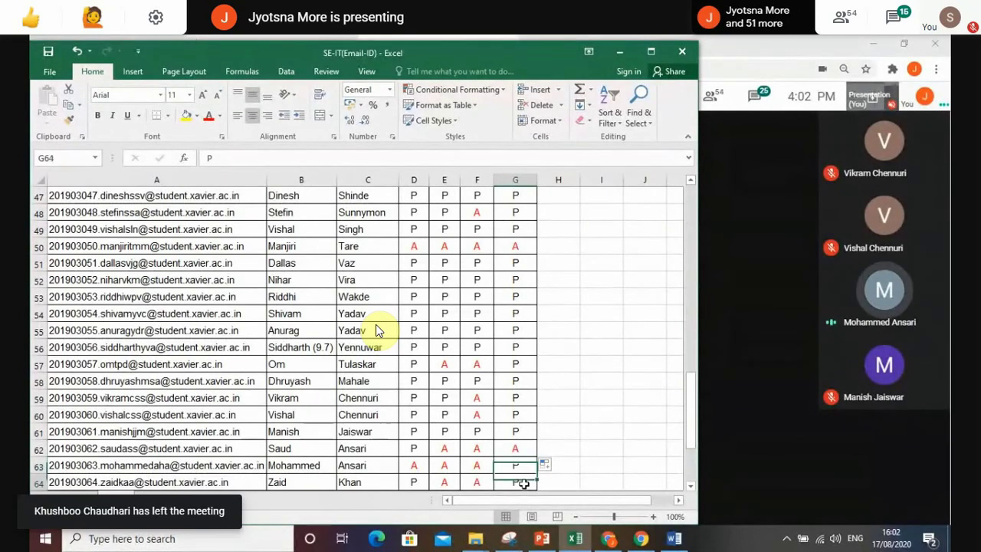
left_click(521, 483)
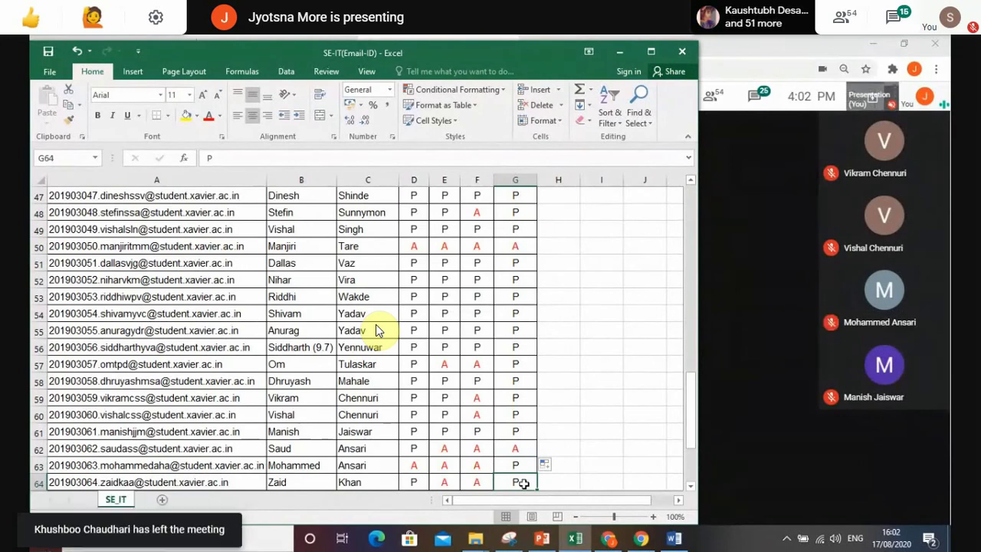
scroll(521, 483, "down", 1)
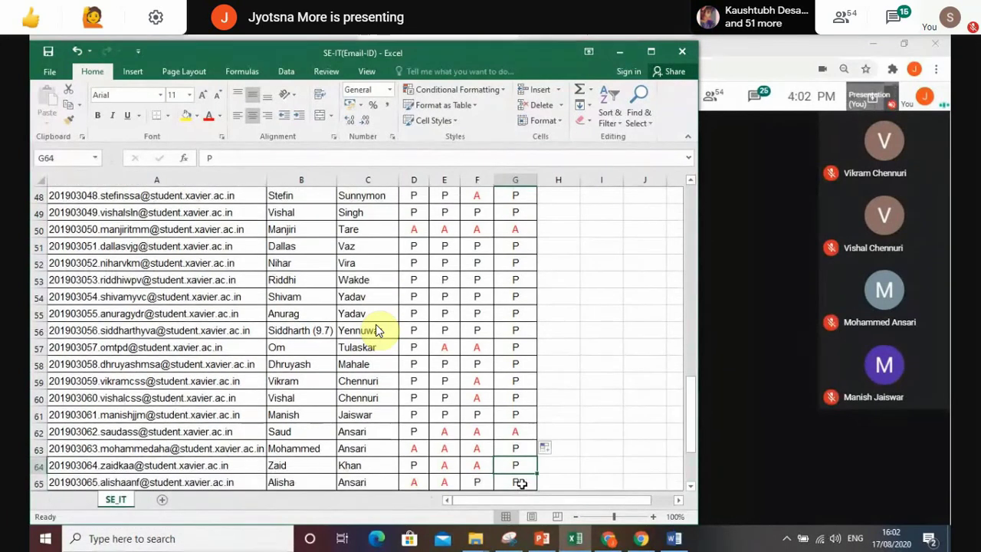
left_click(489, 468)
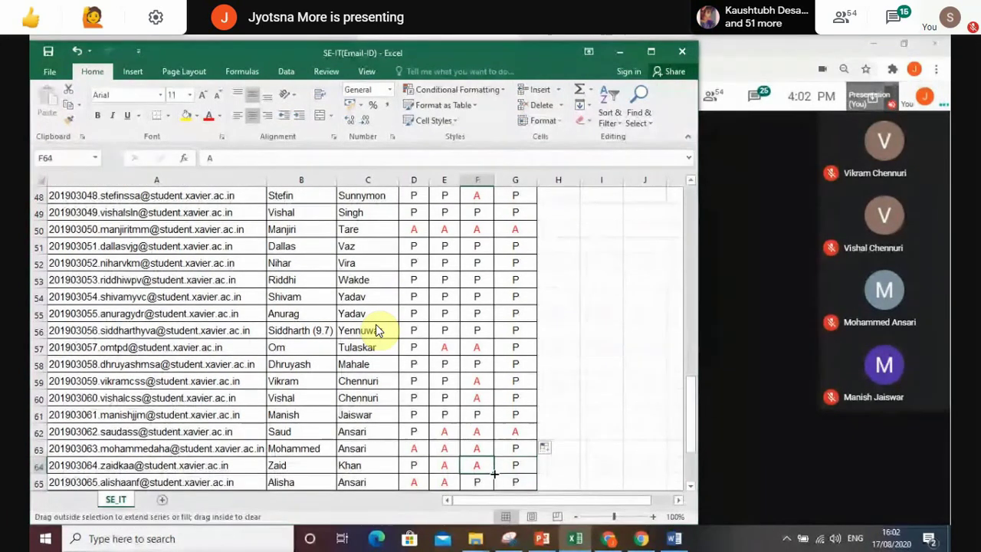
left_click_drag(494, 475, 516, 472)
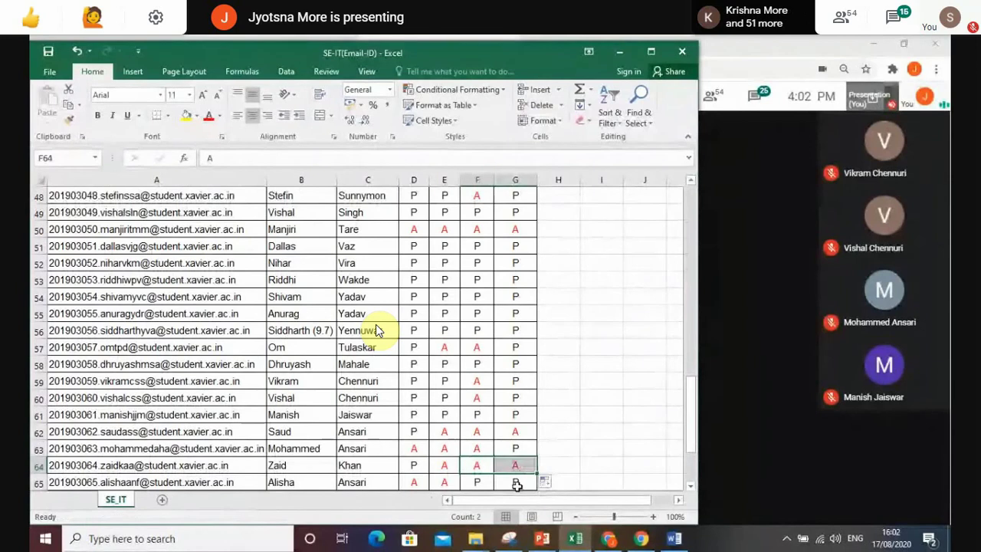
left_click(516, 482)
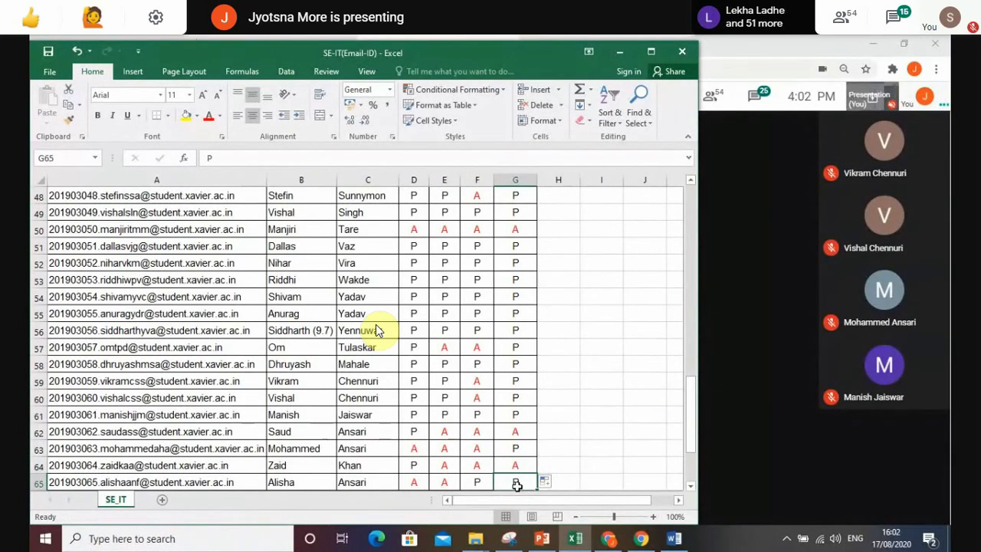
left_click(525, 470)
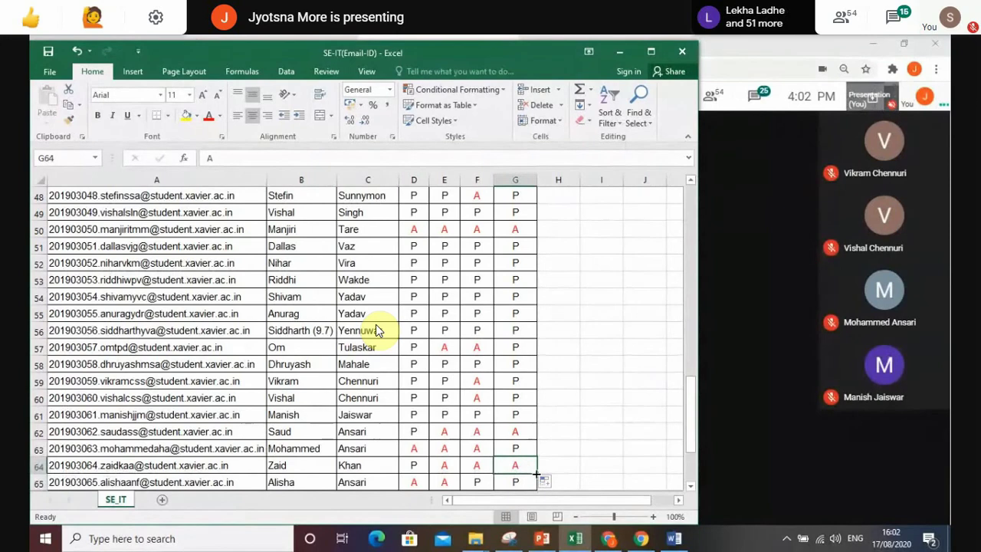
key("Down")
key("Down")
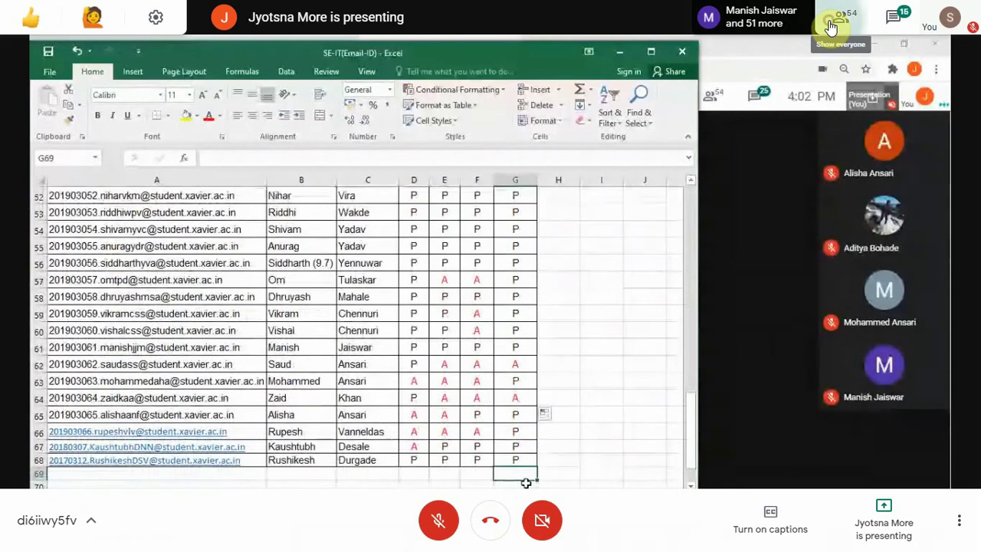
View the list of people in the meeting and close it again
left_click(831, 27)
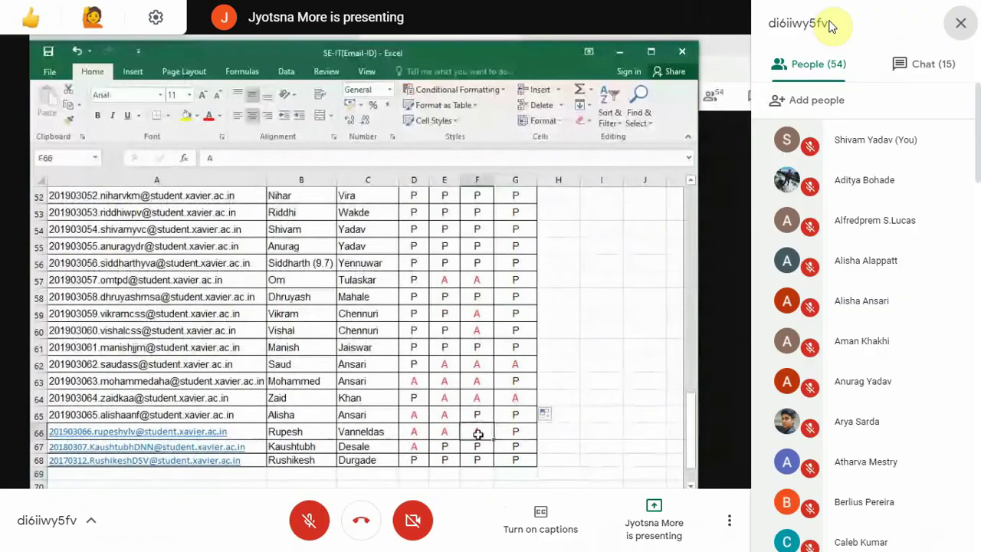
left_click(956, 28)
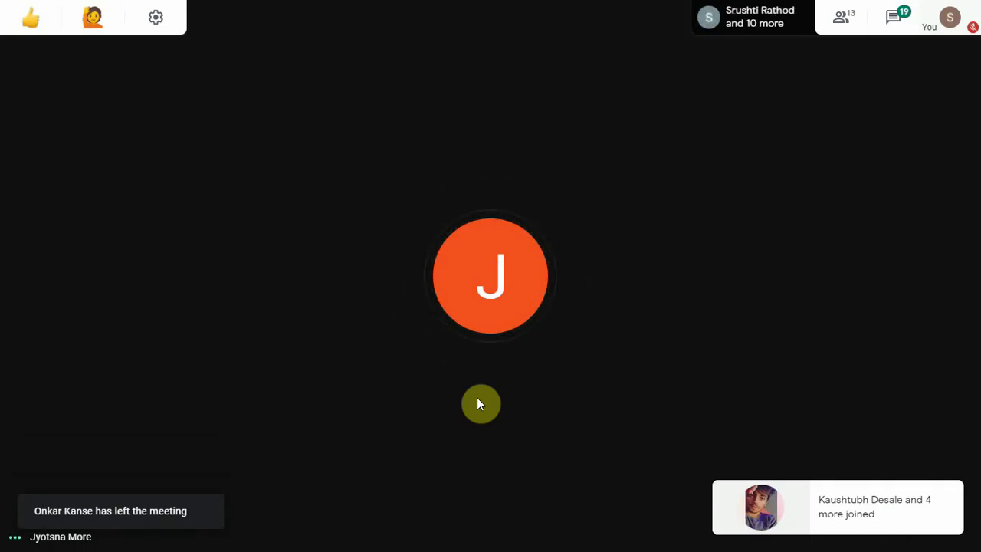
Minimize the browser out of full-screen view and bring up the FlashBack Pro 5 Recorder window
key("Escape")
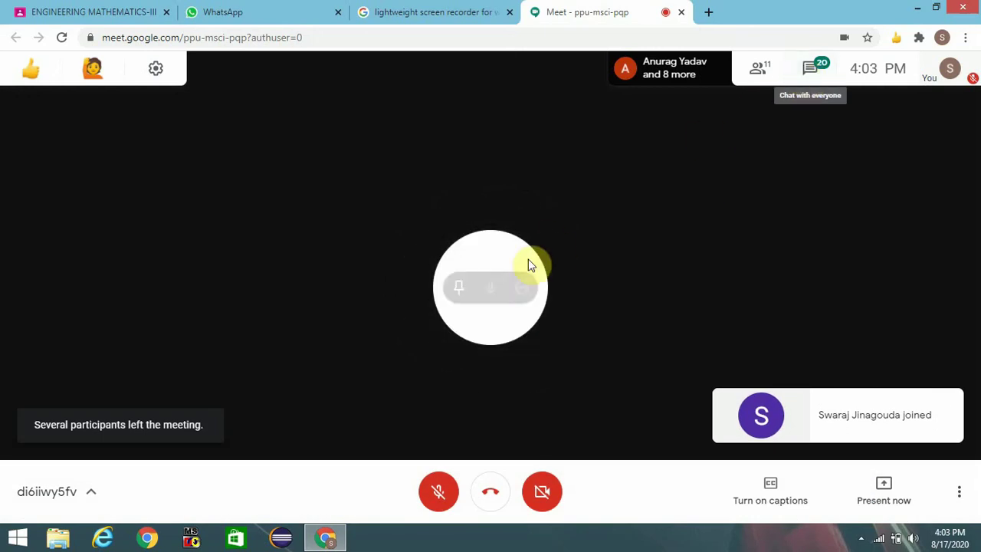
double_click(899, 9)
left_click(936, 86)
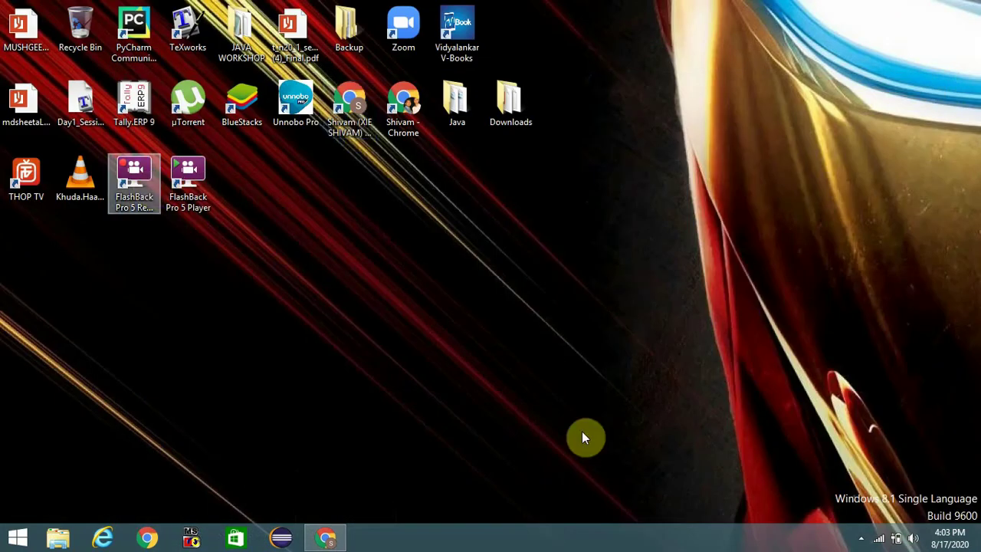
left_click(862, 540)
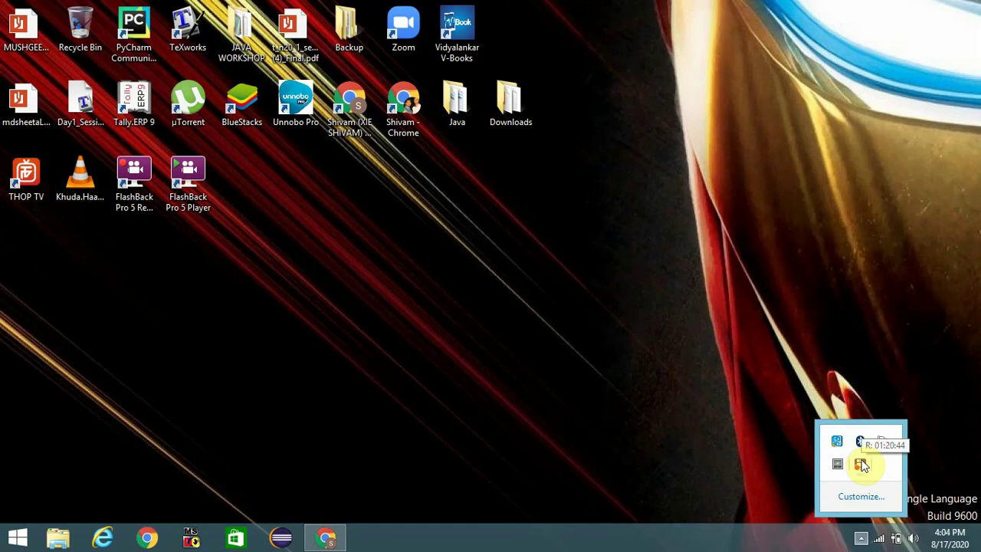
left_click(861, 464)
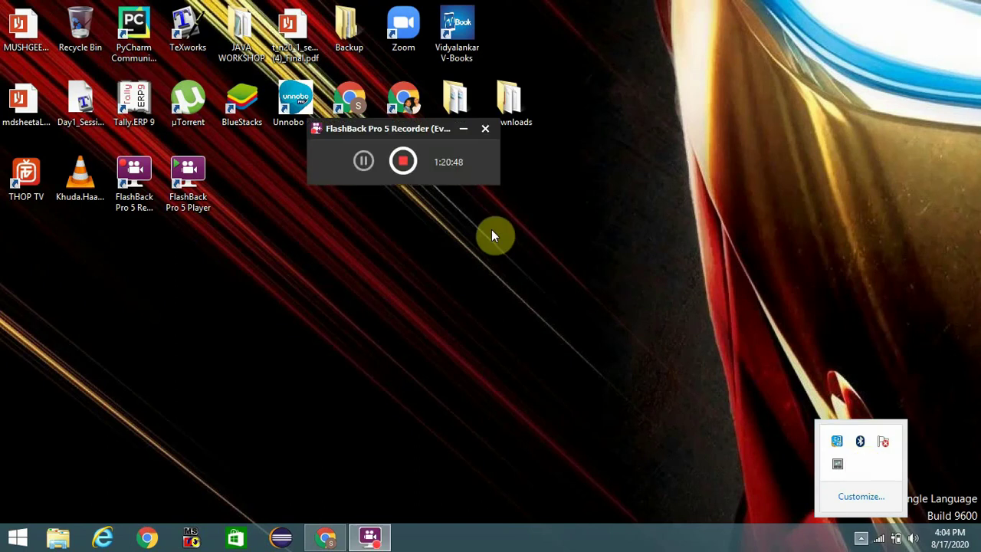